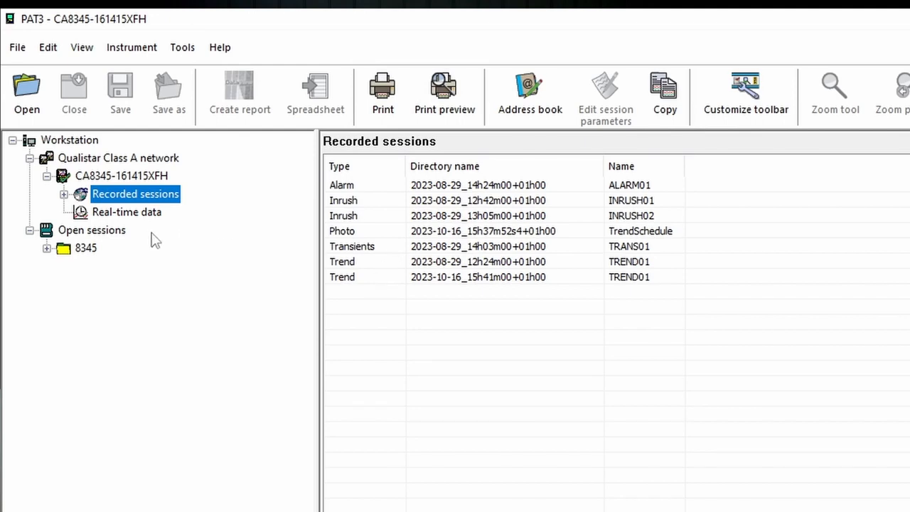
click(64, 194)
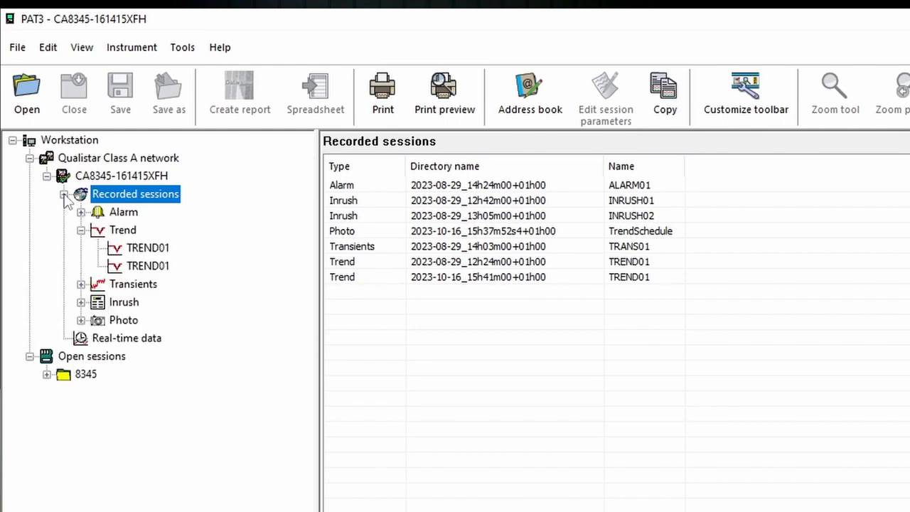
click(123, 233)
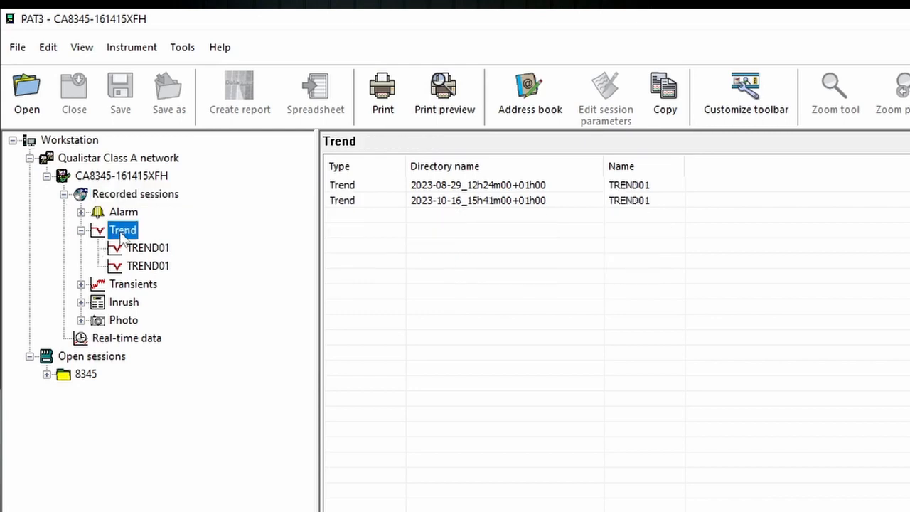
double_click(157, 270)
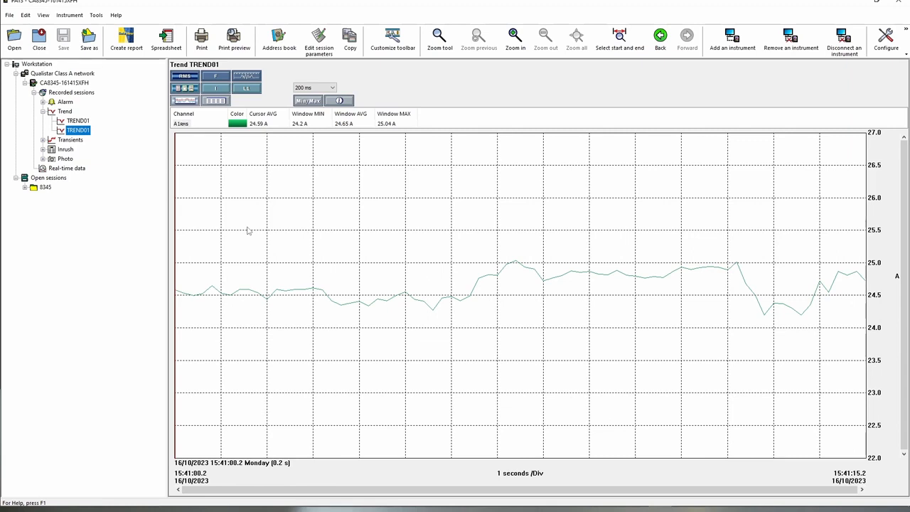
click(25, 84)
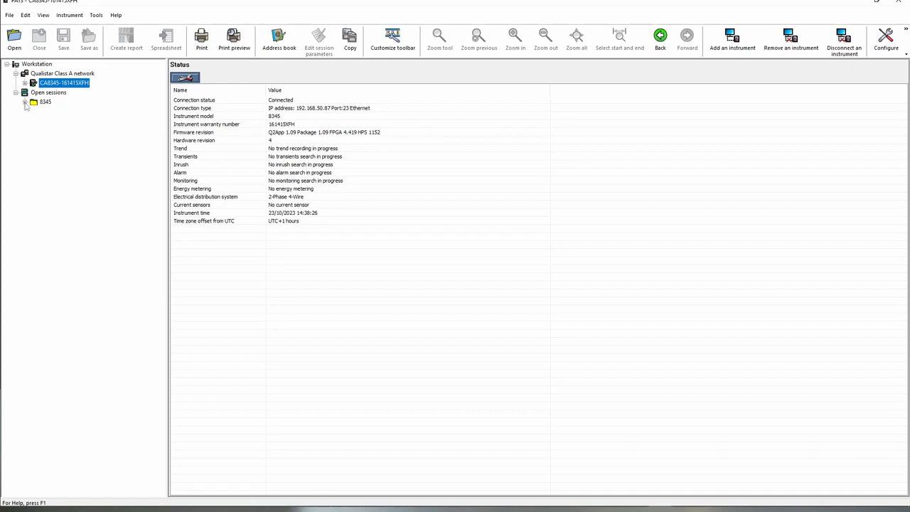
Open Trend SAMPLE1 from the 8345 session file as an RMS voltage and current graph.
click(25, 102)
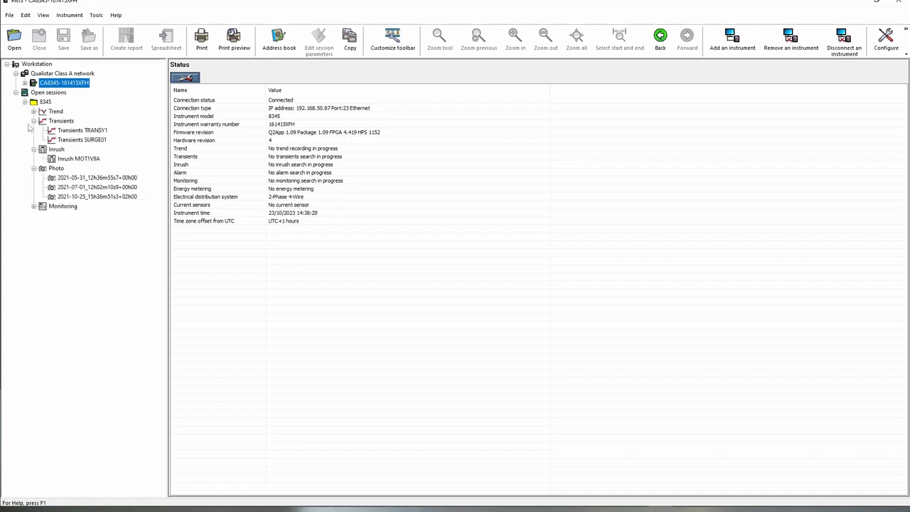
click(45, 102)
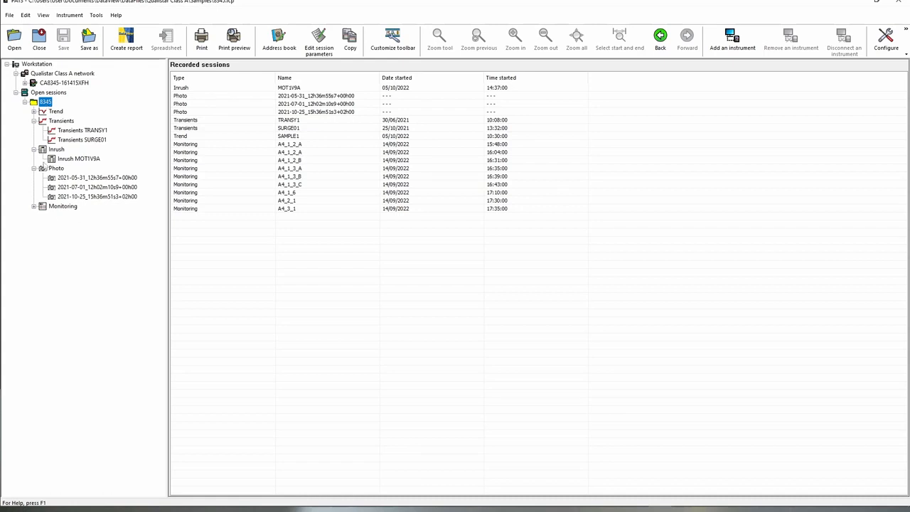
click(34, 112)
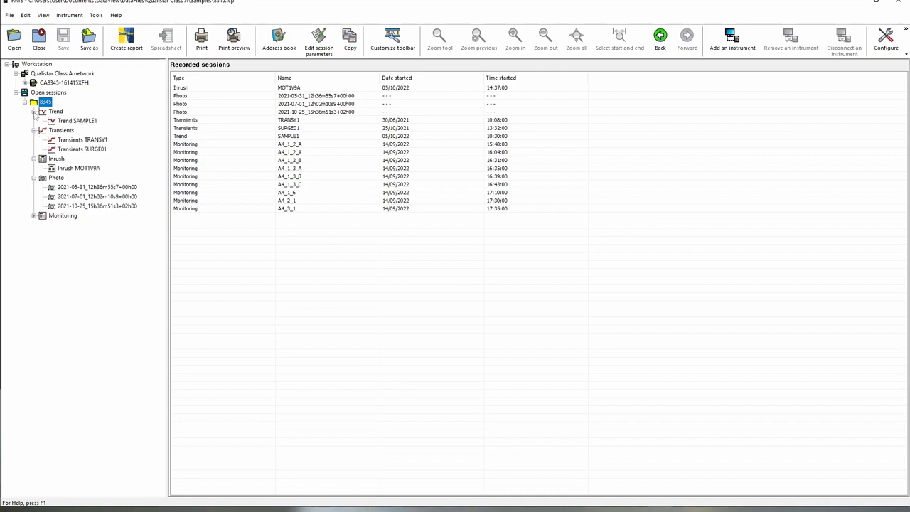
click(83, 121)
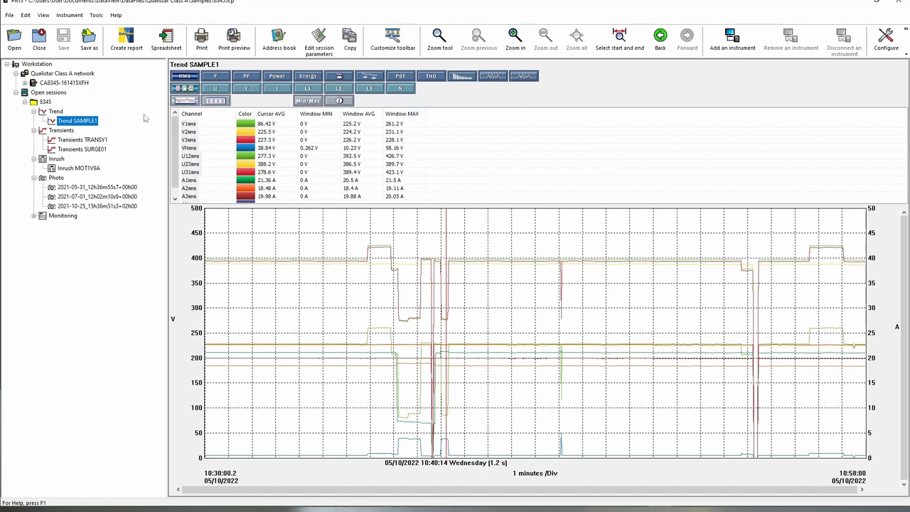
Compare the U, V, I and L1 views, ending on the A1–A3 RMS currents.
click(226, 90)
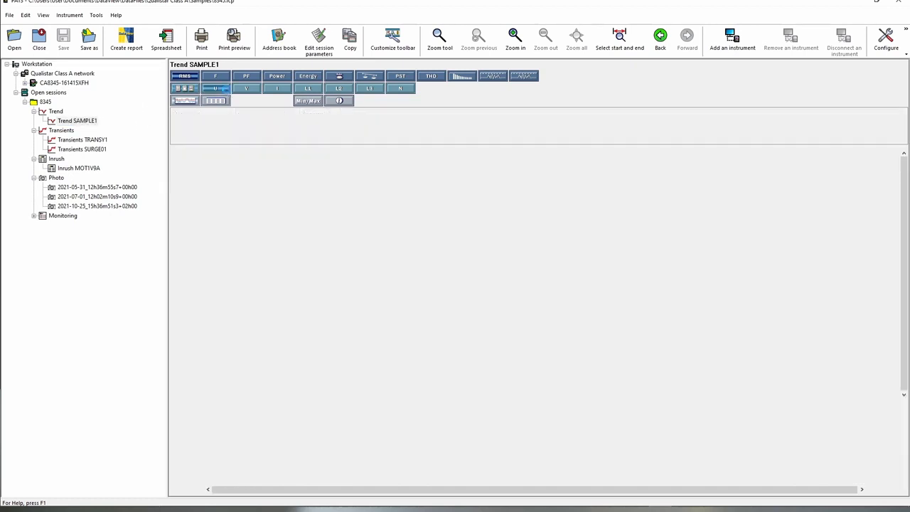
click(242, 89)
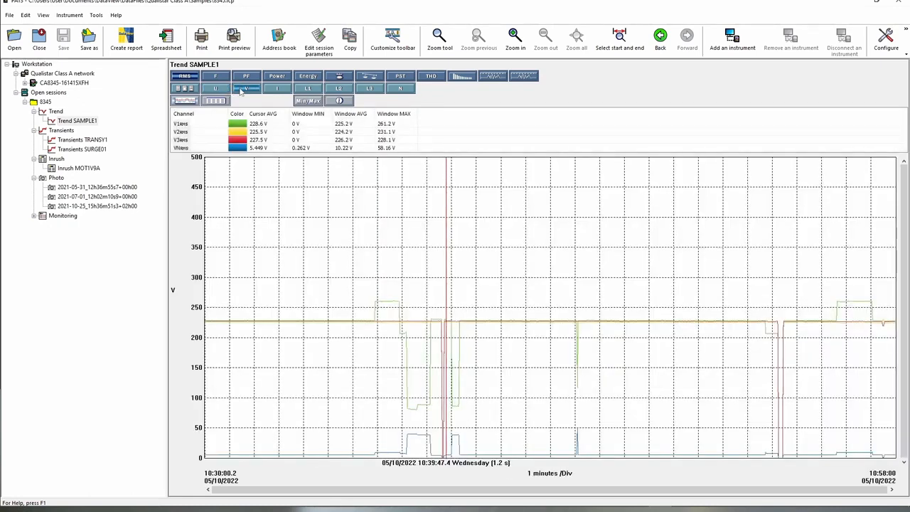
click(275, 88)
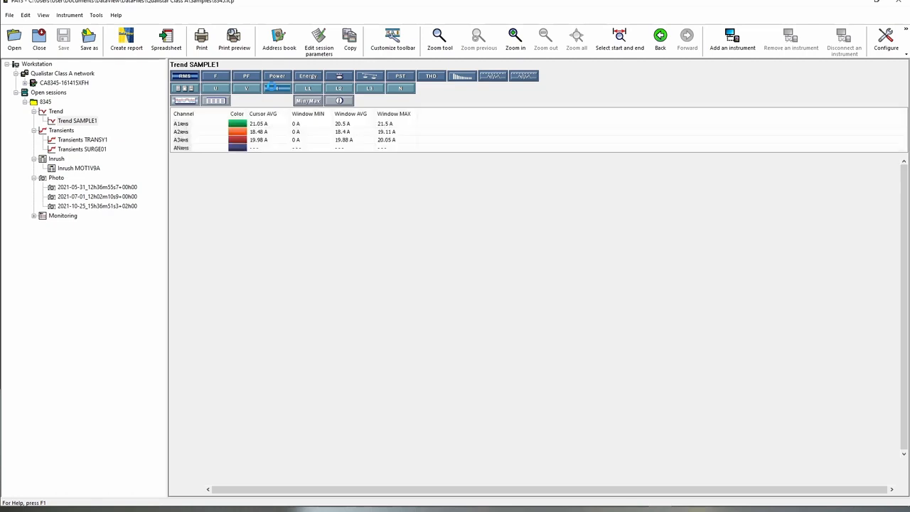
click(312, 89)
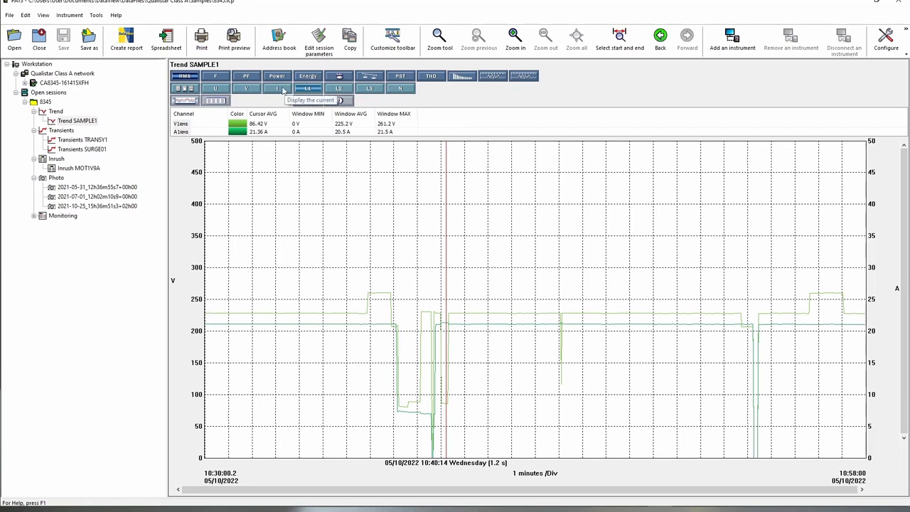
click(283, 90)
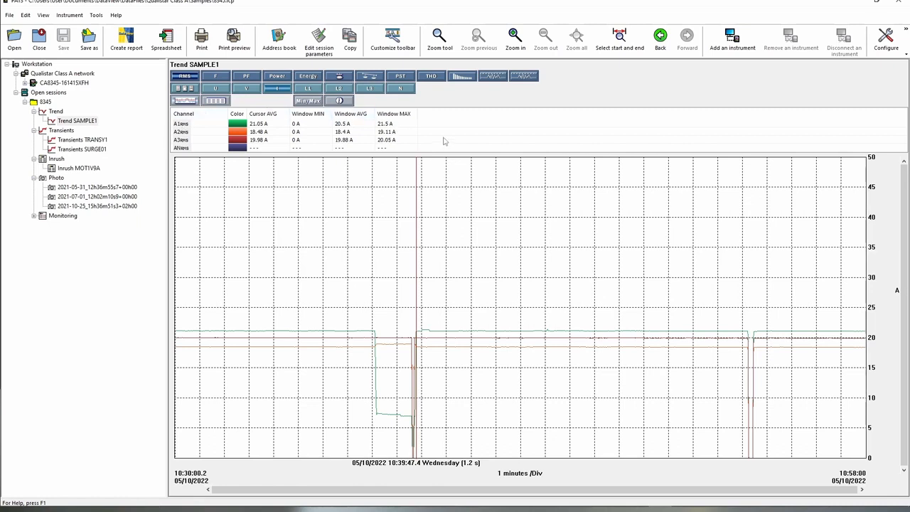
Isolate the A1rms trace and move the cursor to the 10:39:46.2 current dip.
click(183, 124)
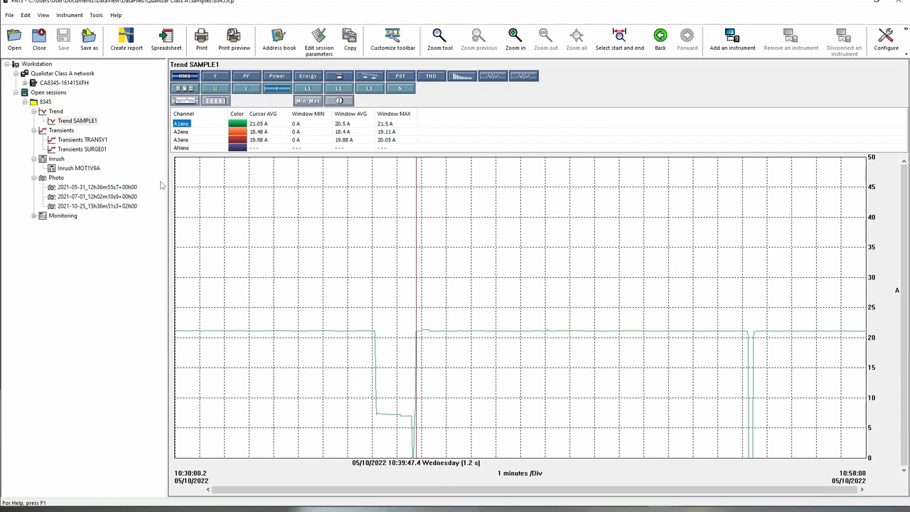
click(372, 195)
click(376, 196)
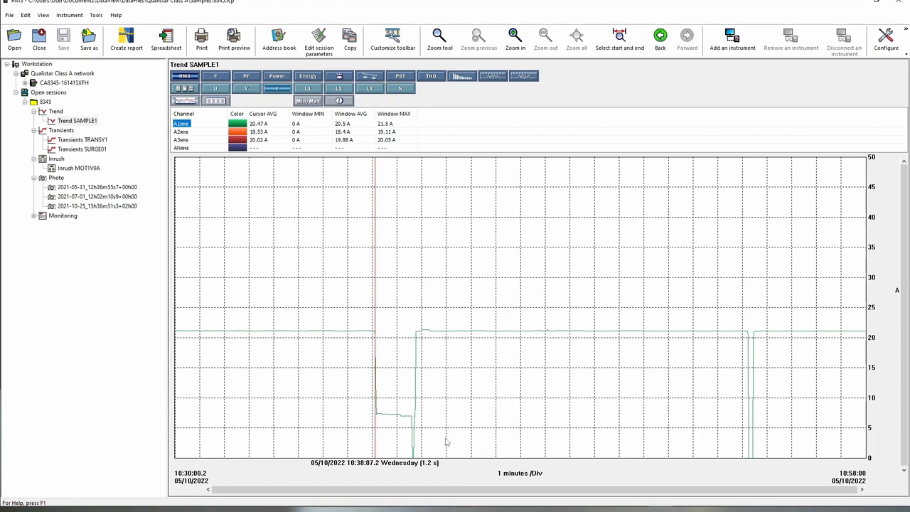
click(418, 362)
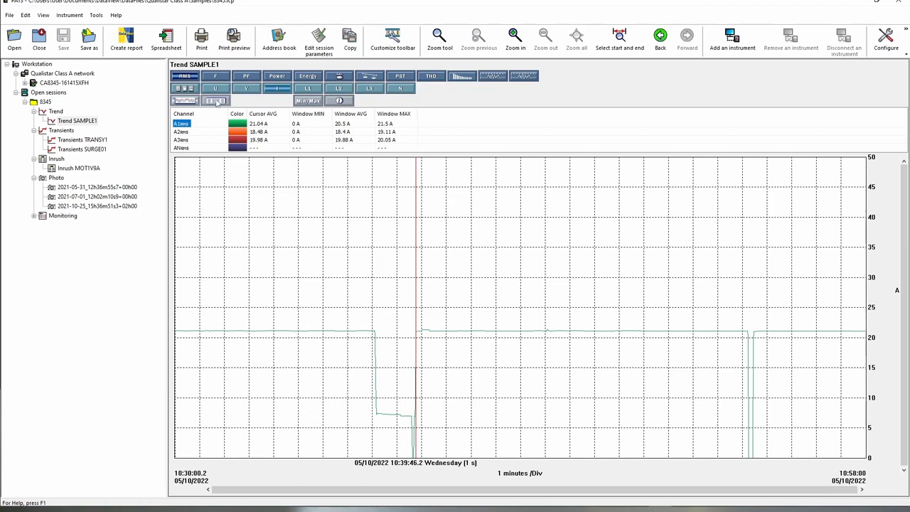
click(217, 102)
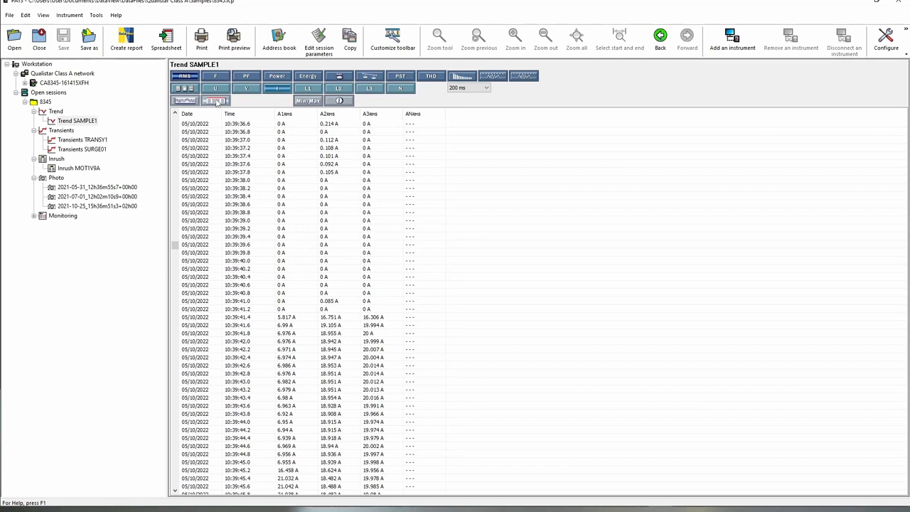
scroll(291, 229, down, 20)
scroll(292, 229, down, 20)
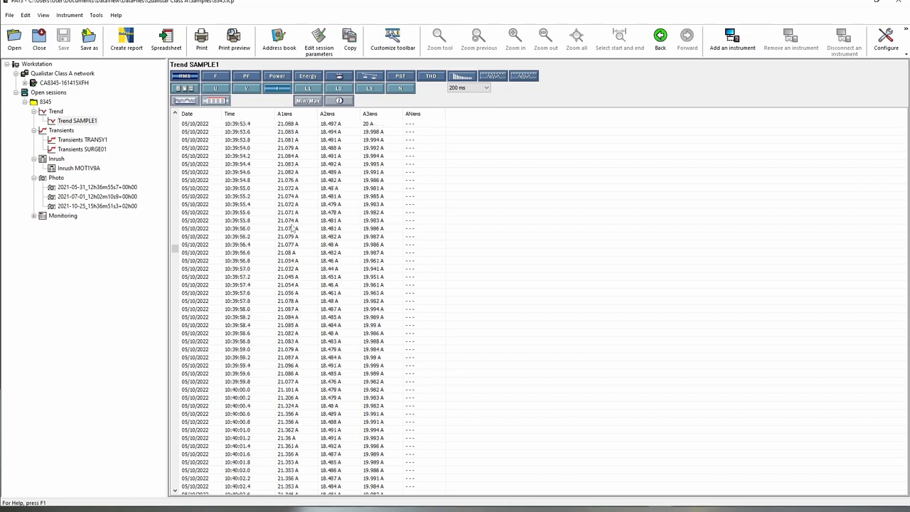
click(185, 102)
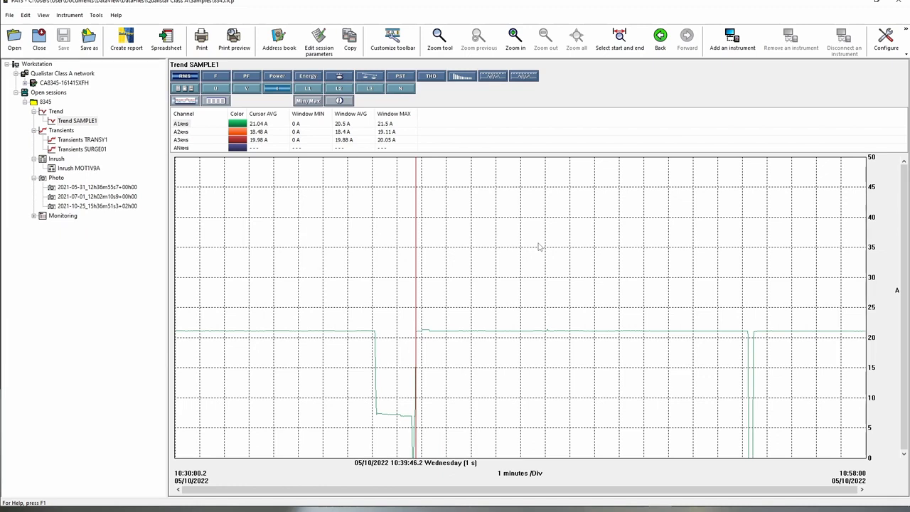
Toggle Min/Max, review the SAMPLE1 instrument information, then open the TRANSY1 transients recording.
click(310, 101)
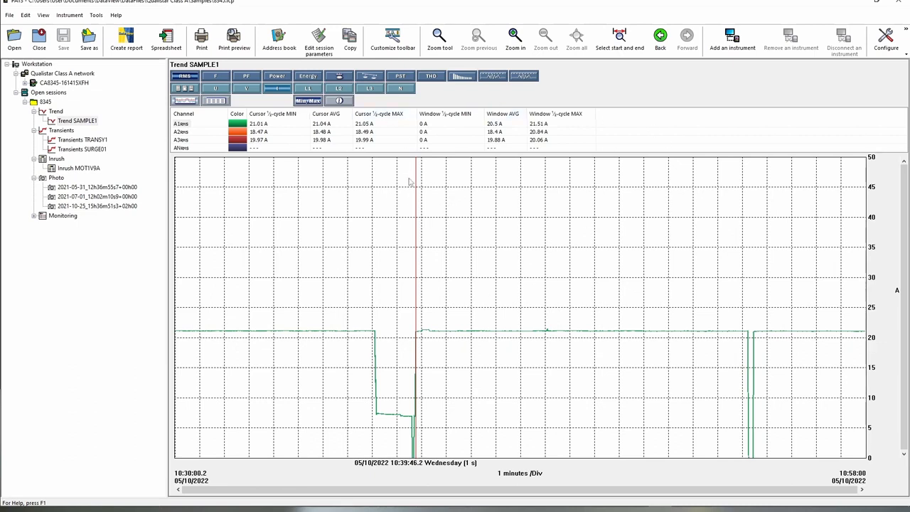
click(317, 102)
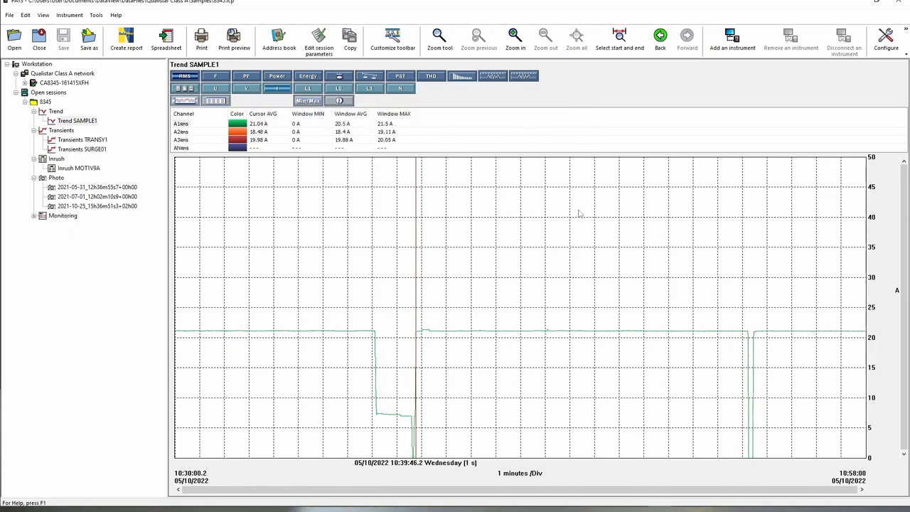
click(348, 101)
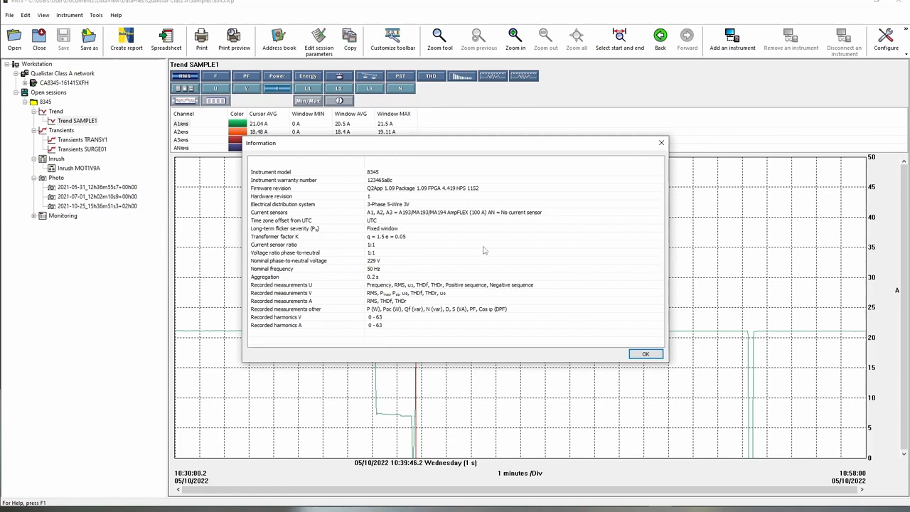
click(647, 354)
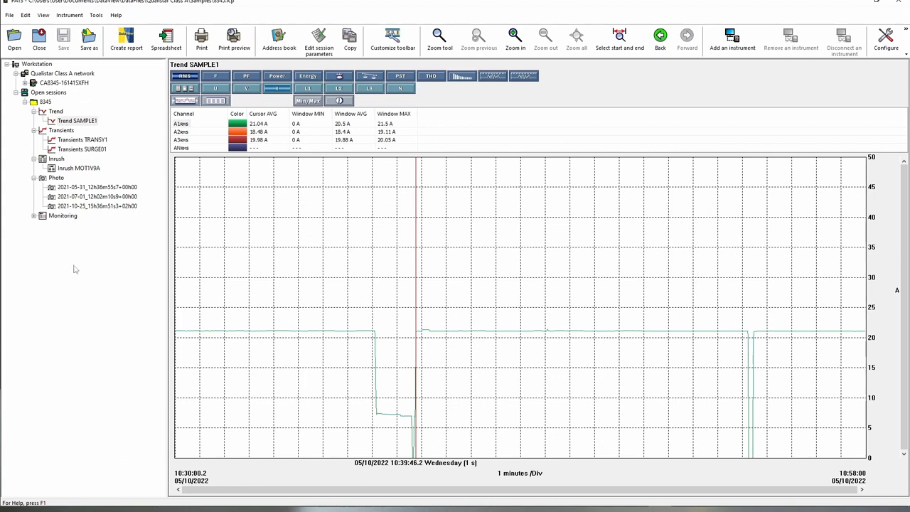
click(79, 140)
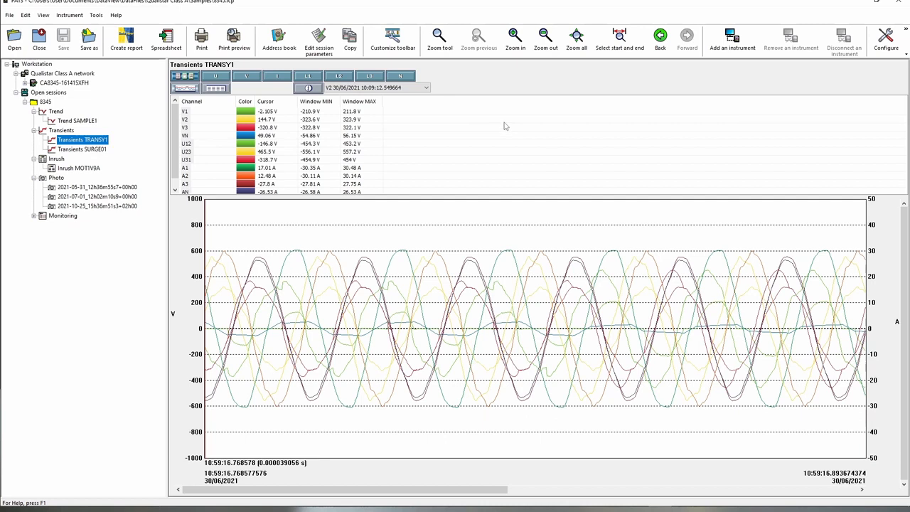
Select the V1 transient at 30/06/2021 10:59:16.842430 and display only its V1 channel.
click(426, 87)
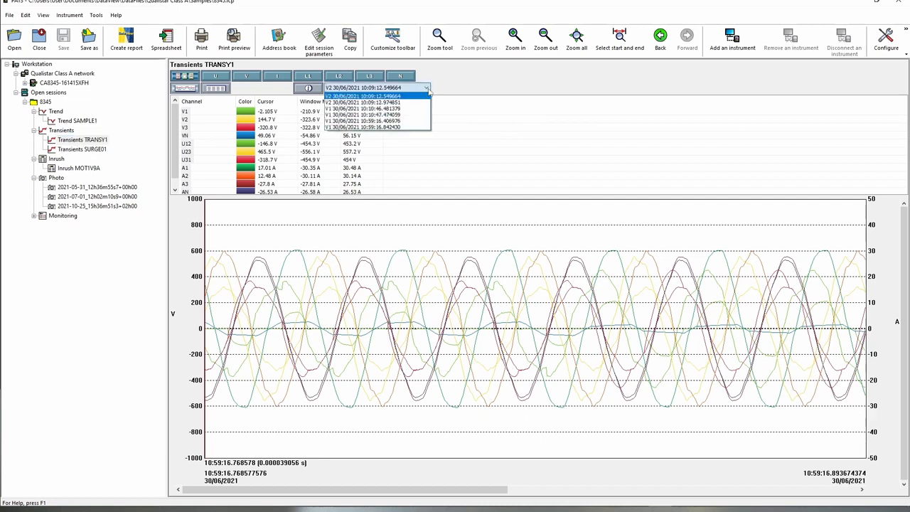
click(396, 126)
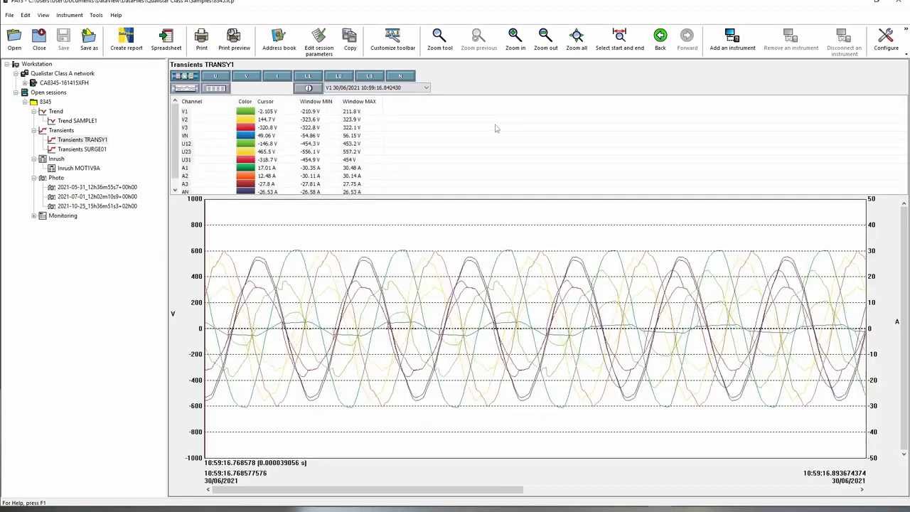
click(187, 113)
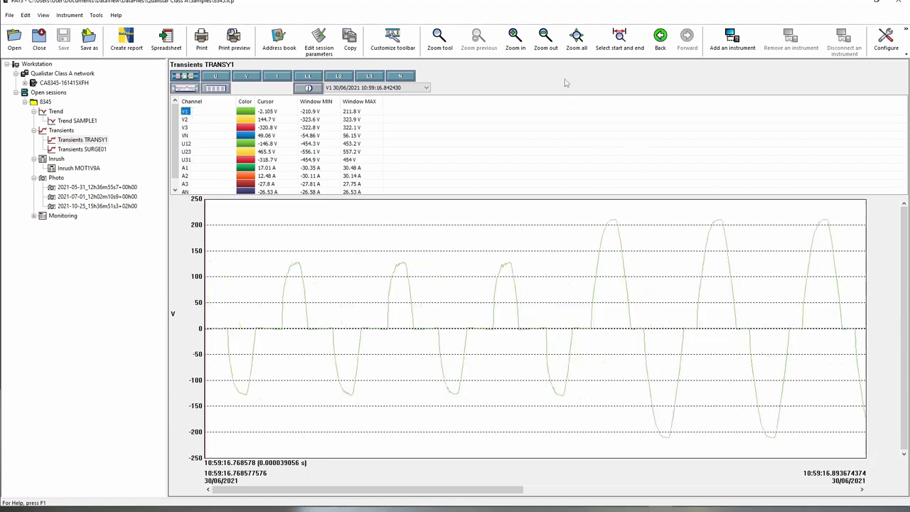
click(523, 47)
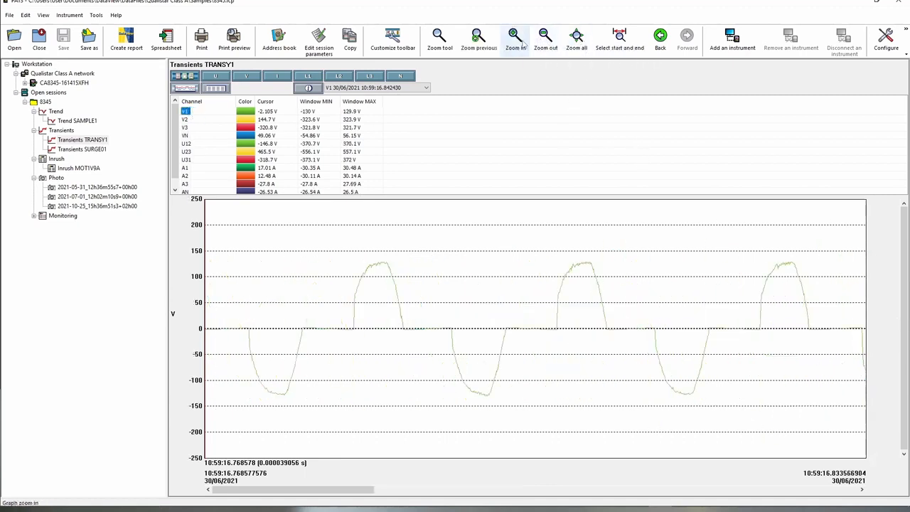
click(555, 47)
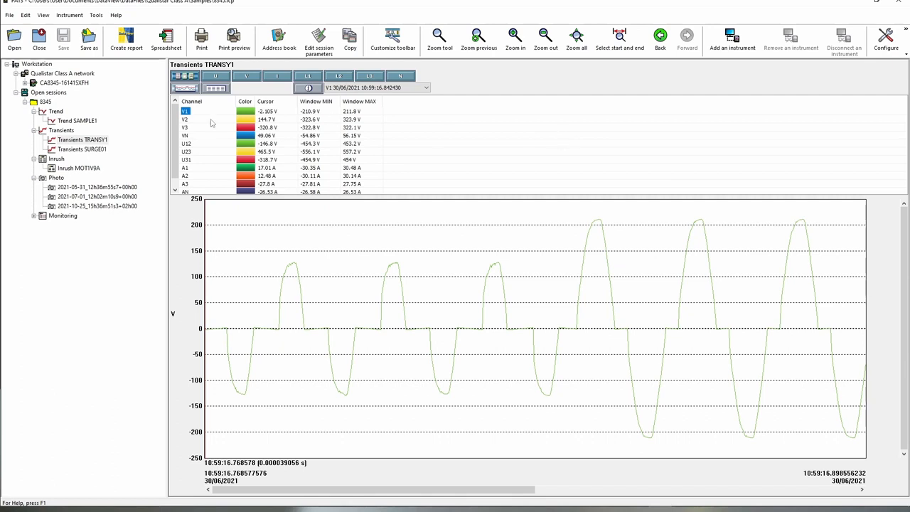
click(185, 121)
click(186, 127)
click(186, 112)
Open the MOT1V9A inrush recording, zoom into its start, and view the 2021-05-31 photo.
click(84, 169)
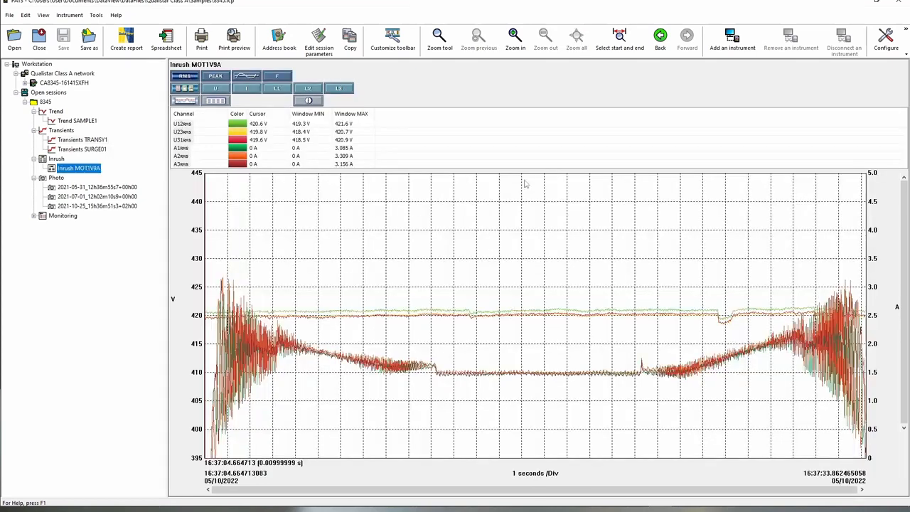
click(516, 47)
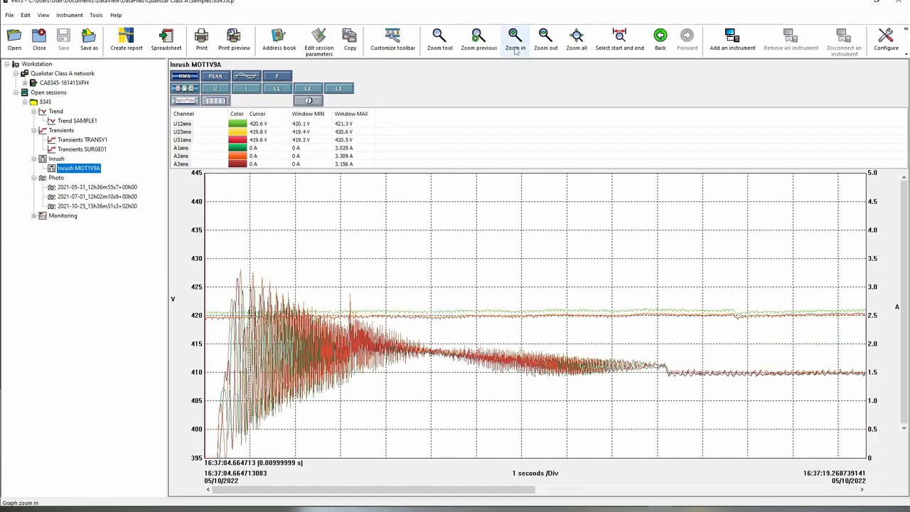
click(79, 189)
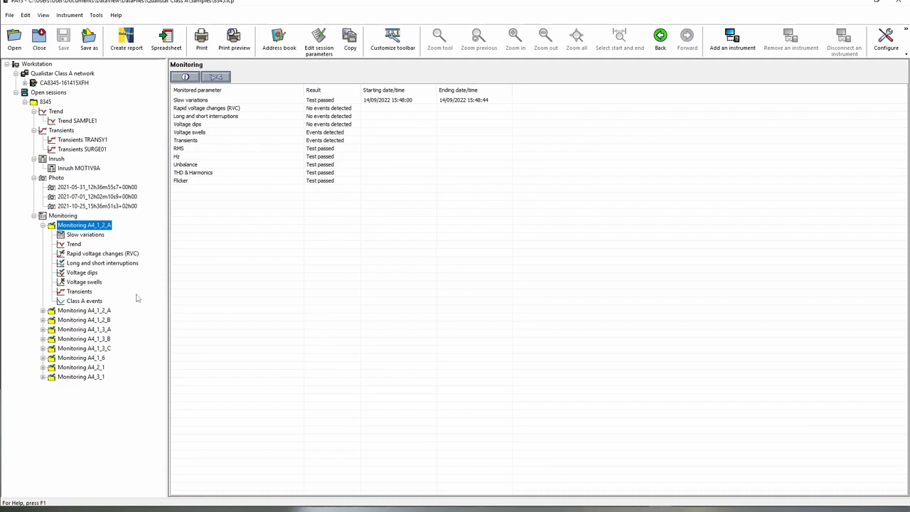
Browse slow variations, trend, RVC, interruptions, dips, swells and transients, finishing on Class A events.
click(96, 236)
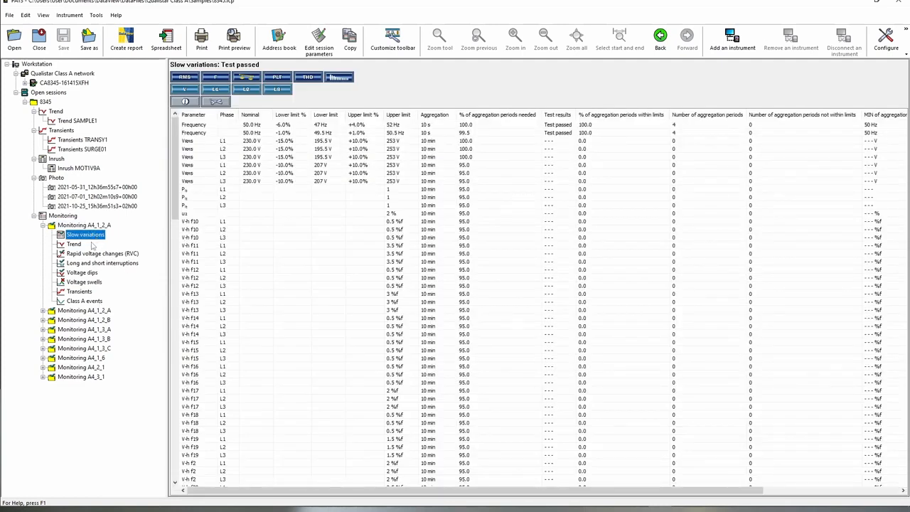
click(76, 245)
click(95, 254)
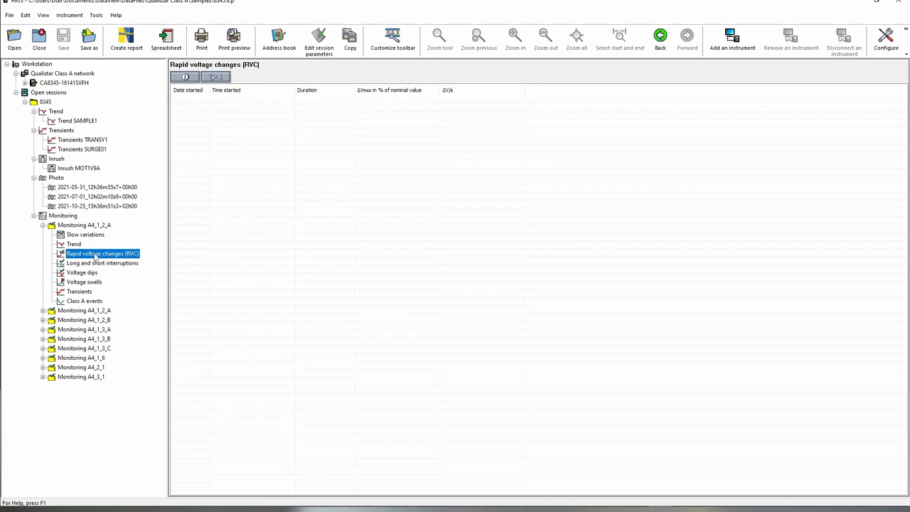
click(102, 264)
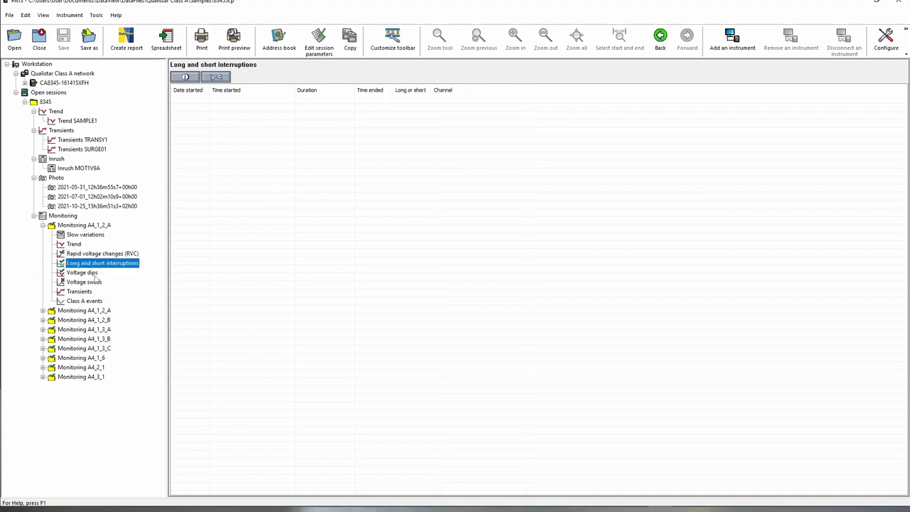
click(97, 274)
click(97, 283)
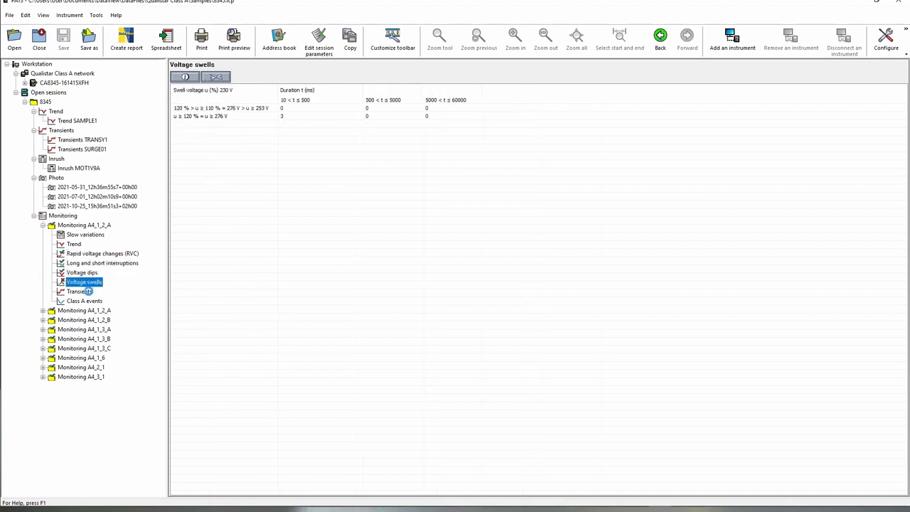
click(85, 291)
click(90, 304)
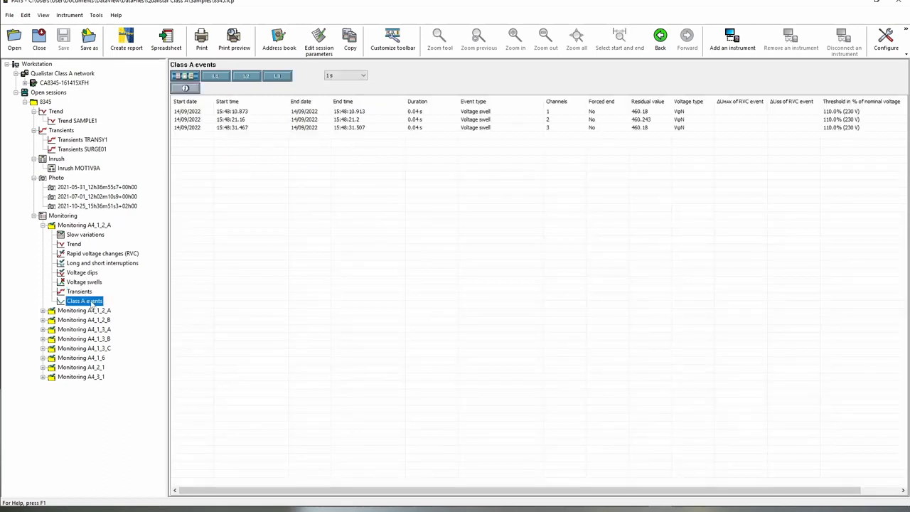